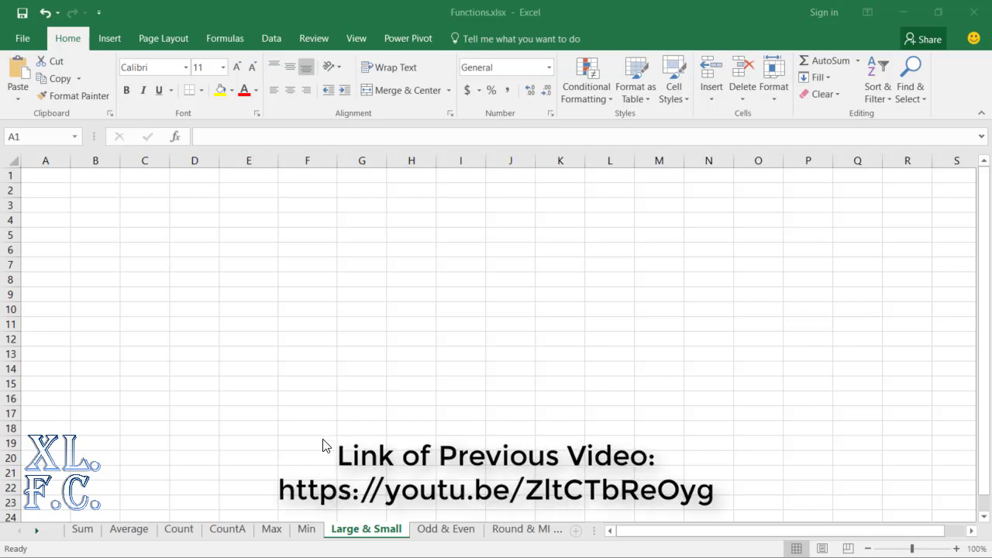
Look over the Min and Max sheets and return to the Large & Small sheet.
key("ctrl+Page_Up")
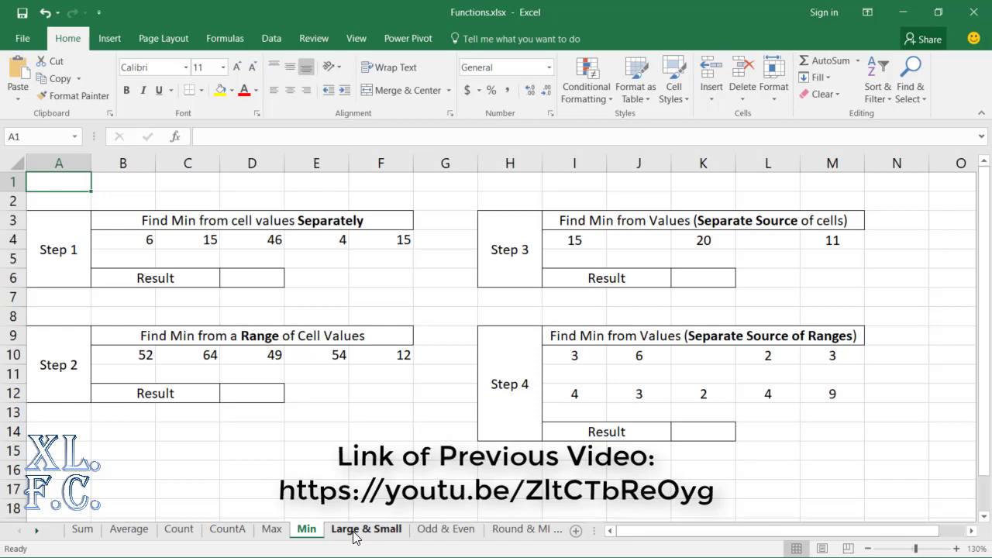
key("ctrl+Page_Down")
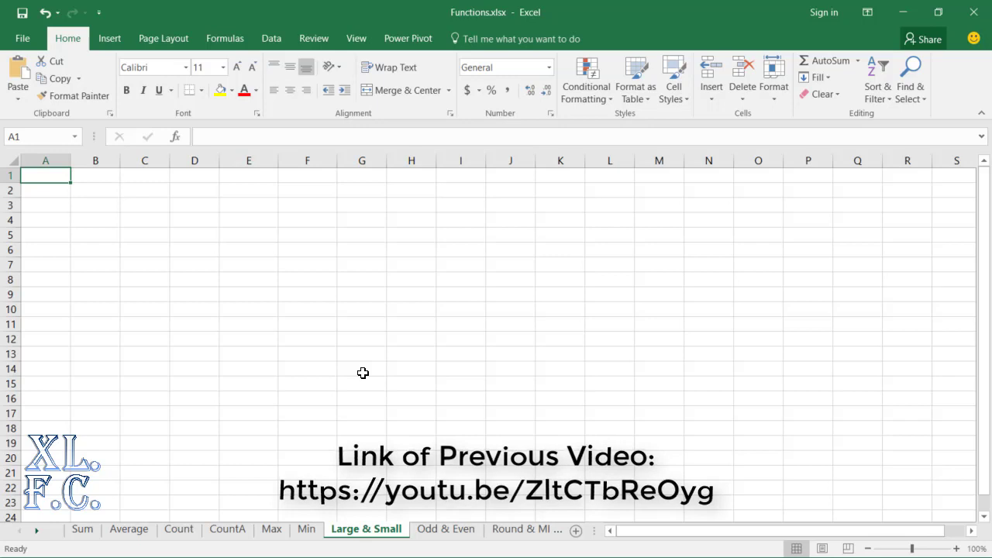
left_click(272, 530)
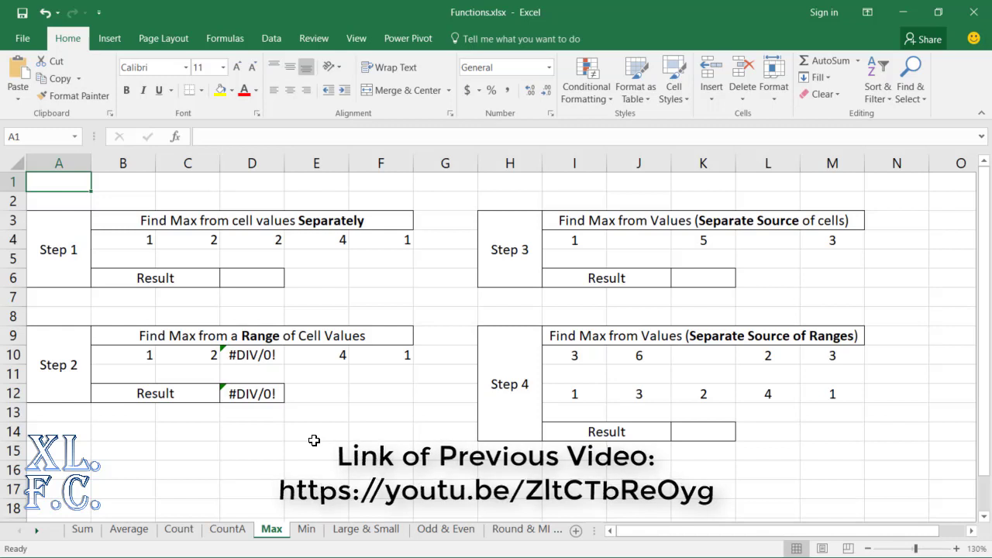
left_click(351, 530)
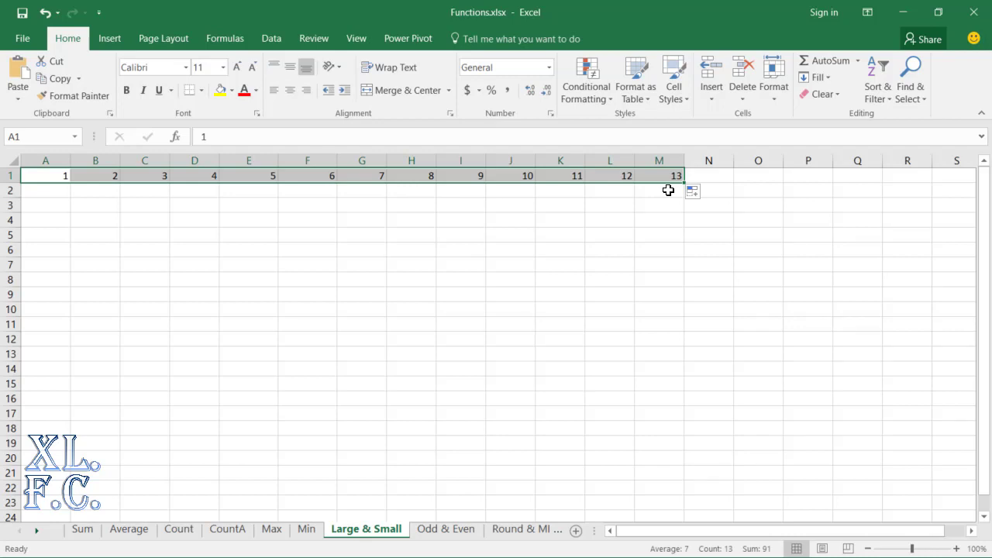
Undo the number series filled along row 1 and its two starting values in A1 and B1.
key("ctrl+z")
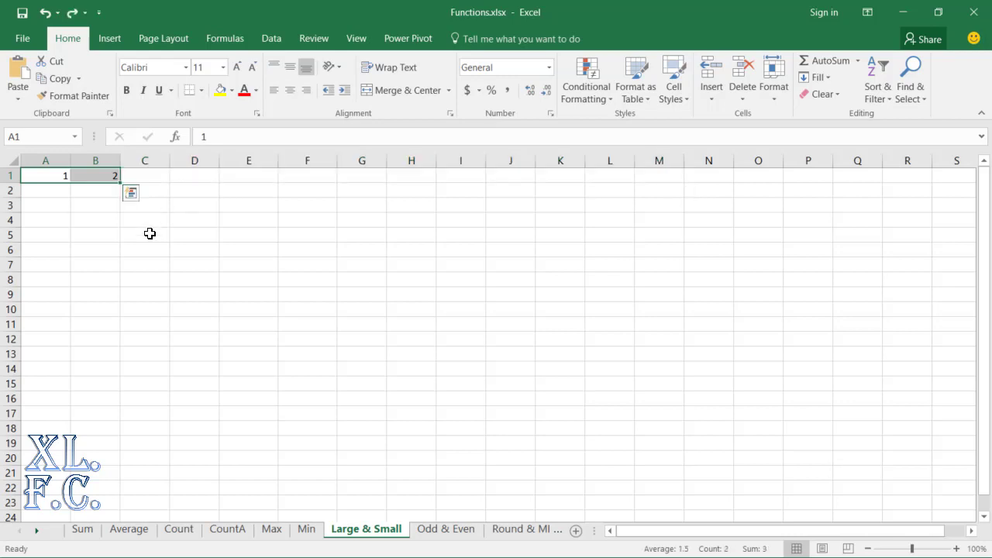
key("ctrl+z")
key("ctrl+z")
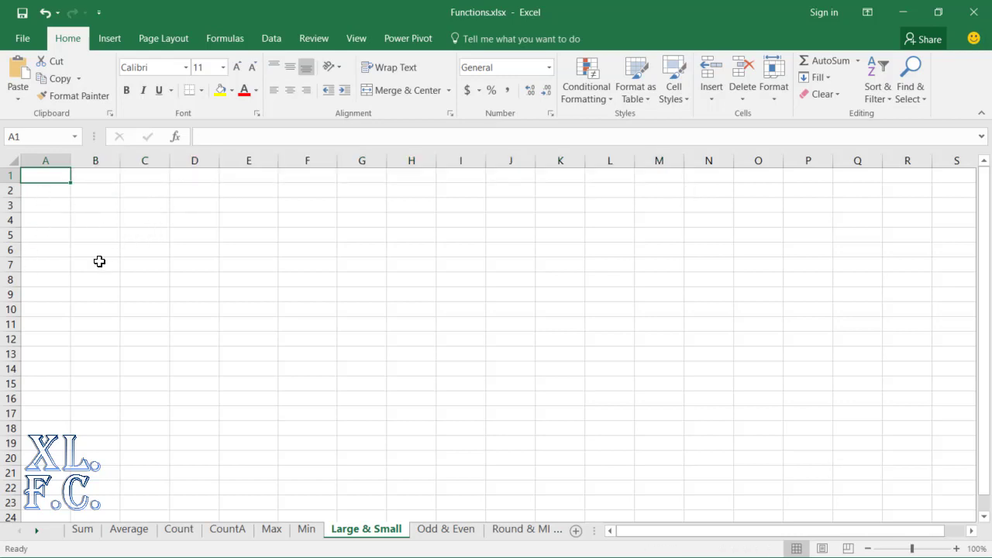
Enter the starting values 1 in A1 and 2 in B1.
type("1")
key("Tab")
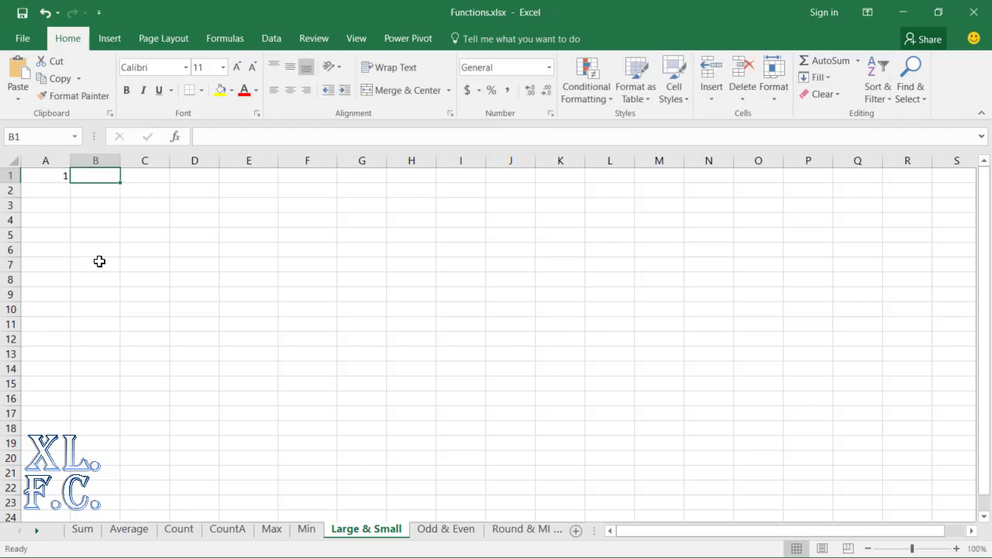
type("2")
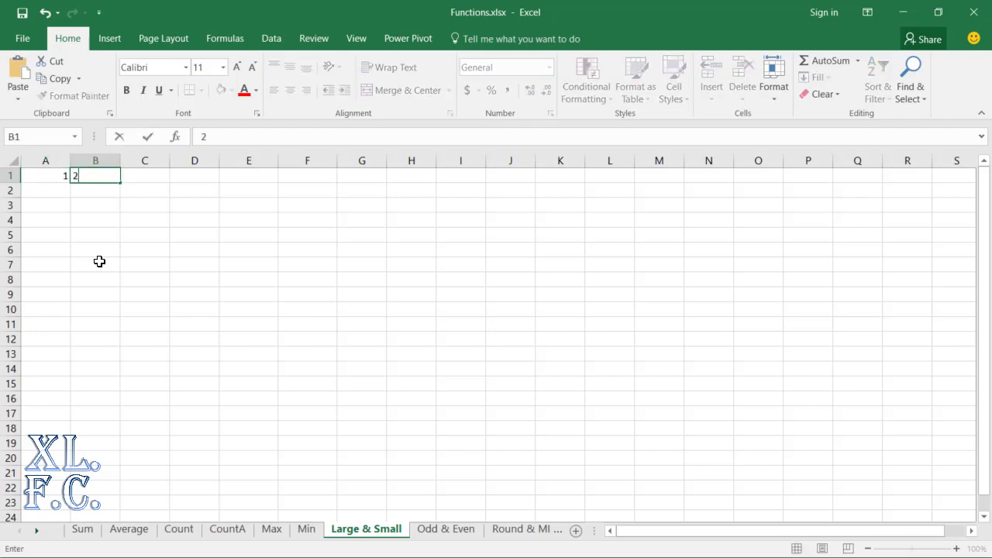
key("Tab")
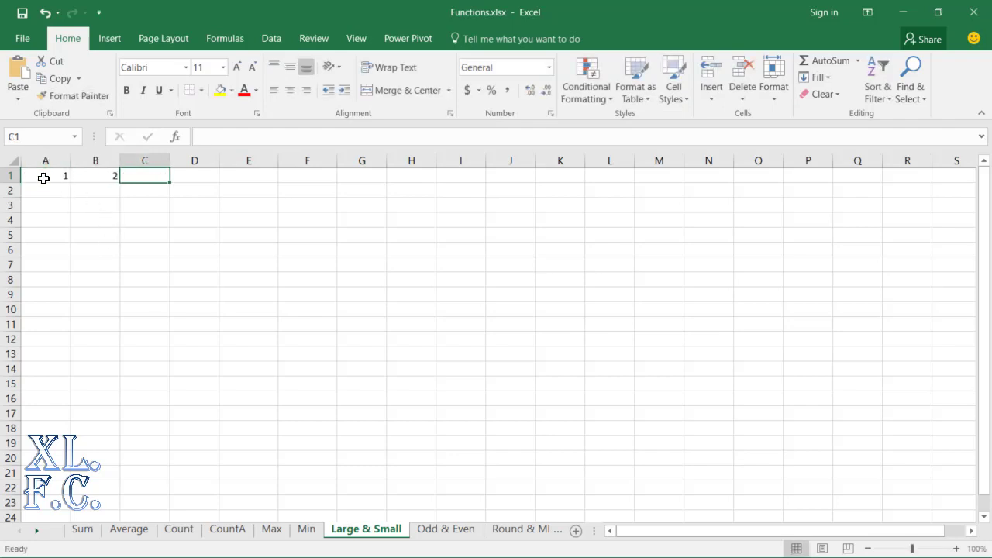
Extend the series from A1:B1 across row 1 to M1, so that it runs up to 13.
left_click_drag(44, 178, 739, 217)
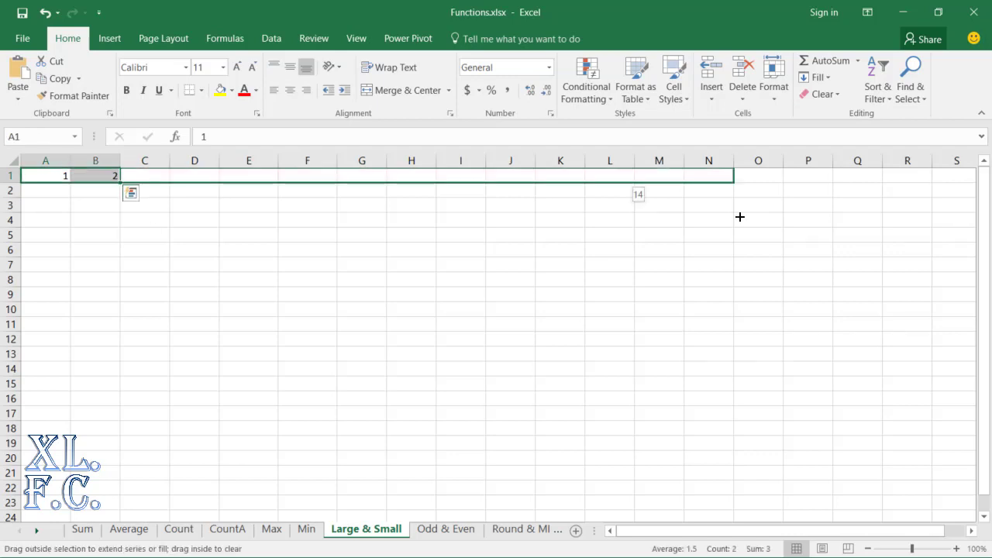
mouse_move(740, 217)
left_mouse_down()
mouse_move(733, 194)
mouse_move(675, 194)
mouse_move(762, 197)
mouse_move(643, 206)
mouse_move(697, 209)
mouse_move(685, 206)
left_mouse_up()
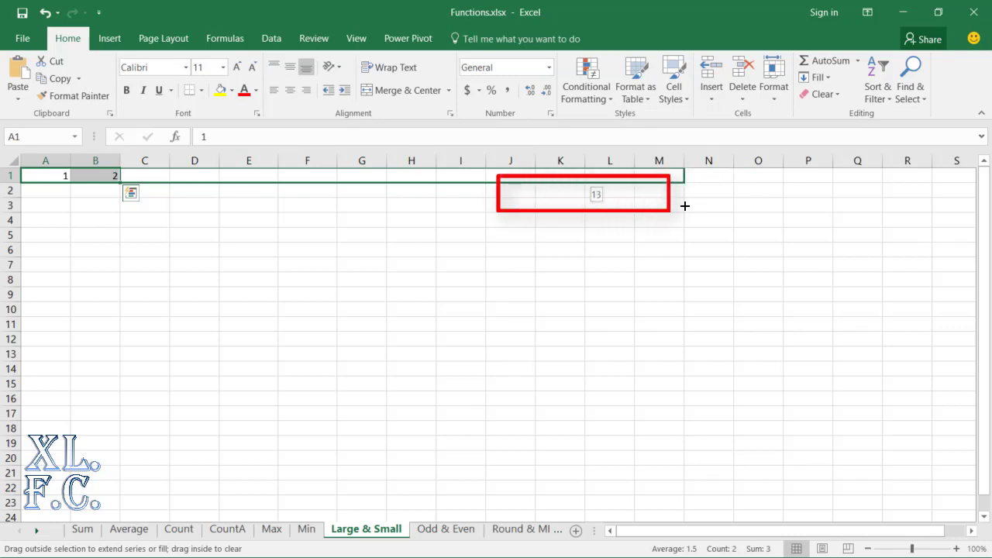
left_click_drag(686, 206, 685, 206)
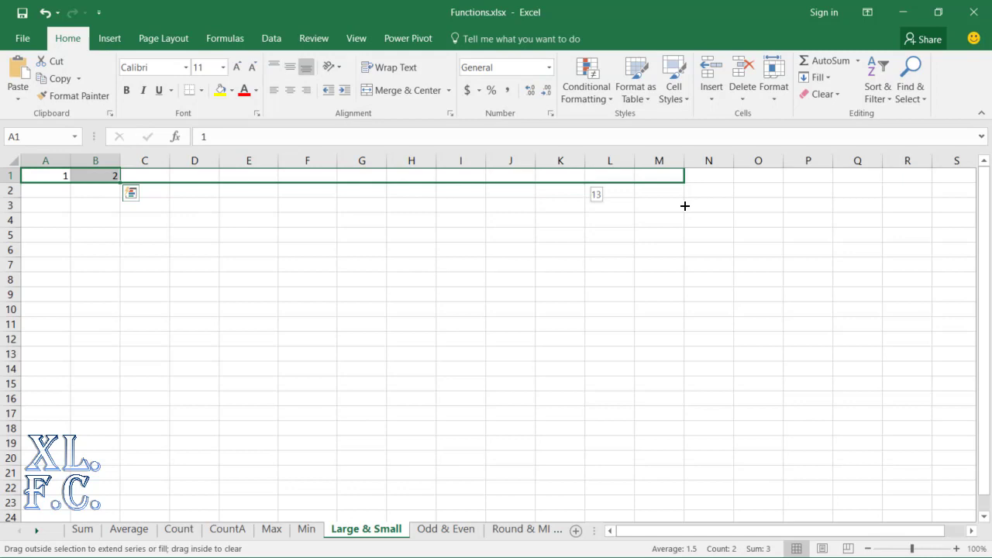
mouse_move(685, 206)
left_mouse_down()
mouse_move(660, 207)
mouse_move(682, 200)
left_mouse_up()
left_click_drag(682, 200, 683, 200)
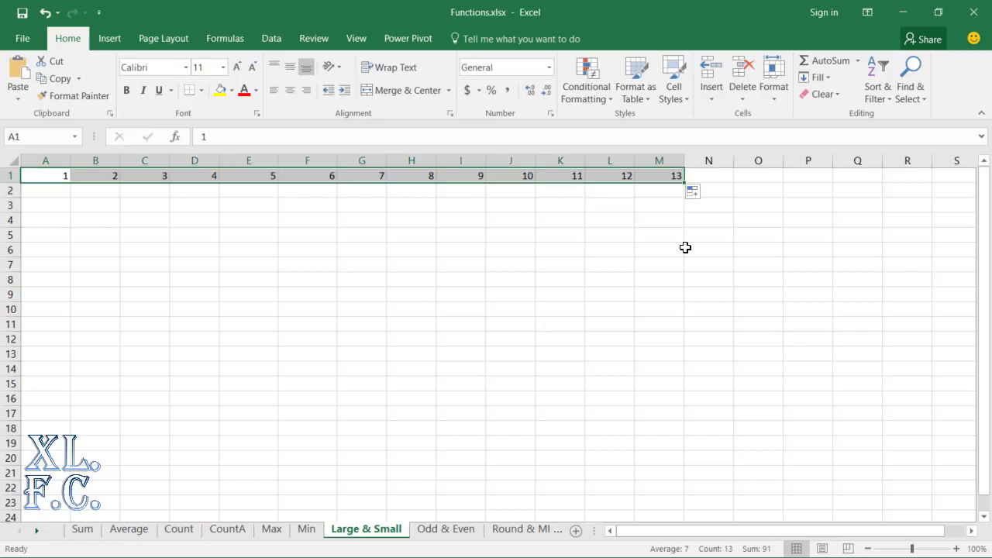
Enter the heading Large in cell C5.
left_click(144, 234)
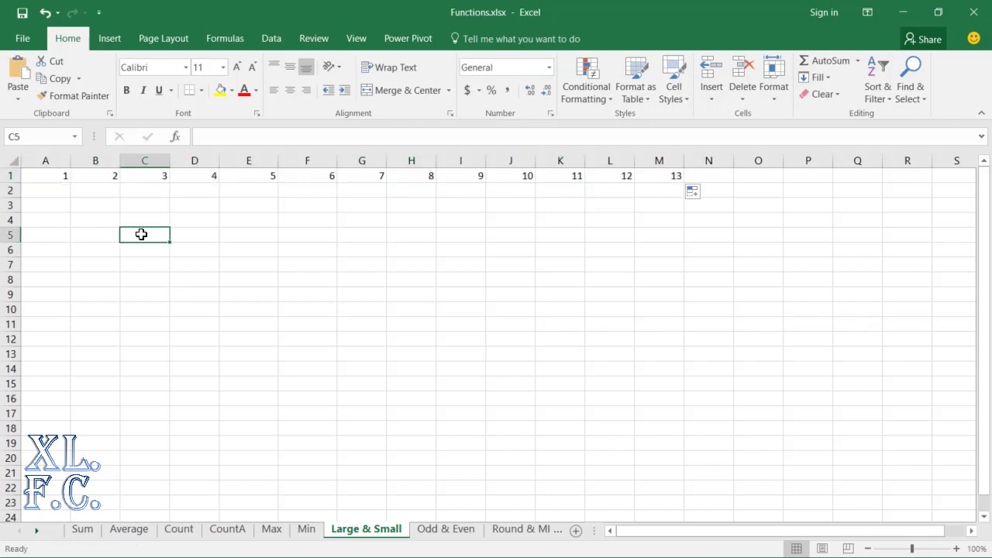
type("Large")
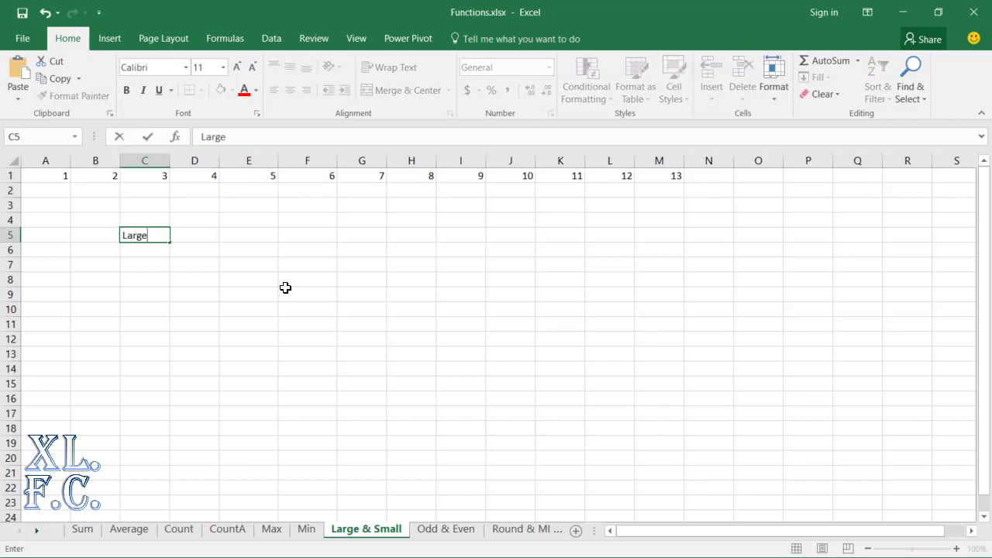
key("Return")
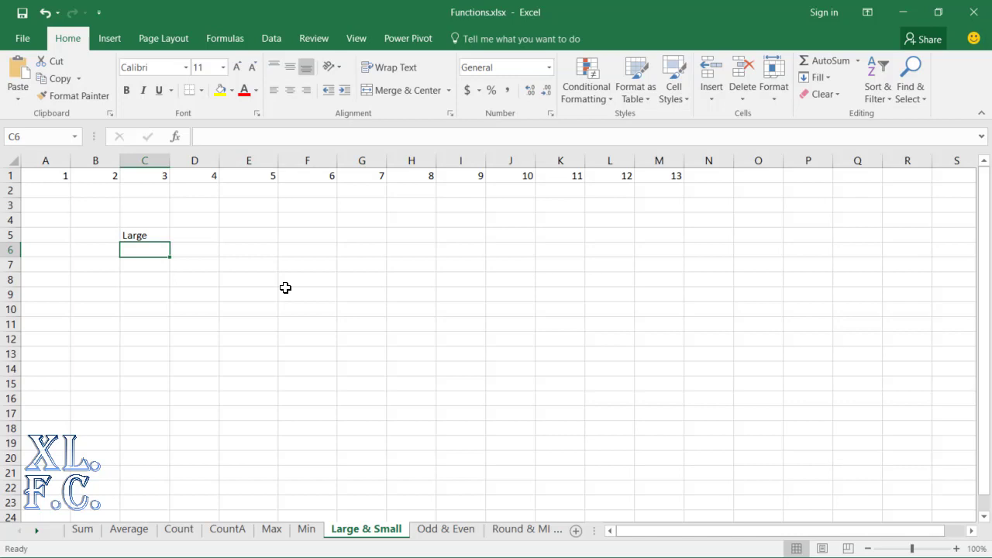
Find the third-largest value of the row 1 series in C6 with the formula =LARGE(A1:M1,3).
type("=")
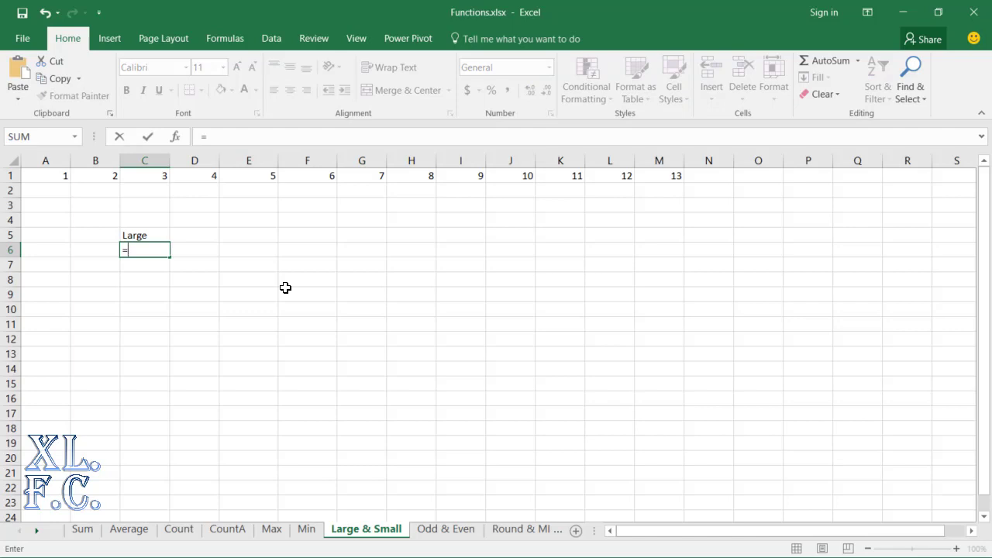
type("lar")
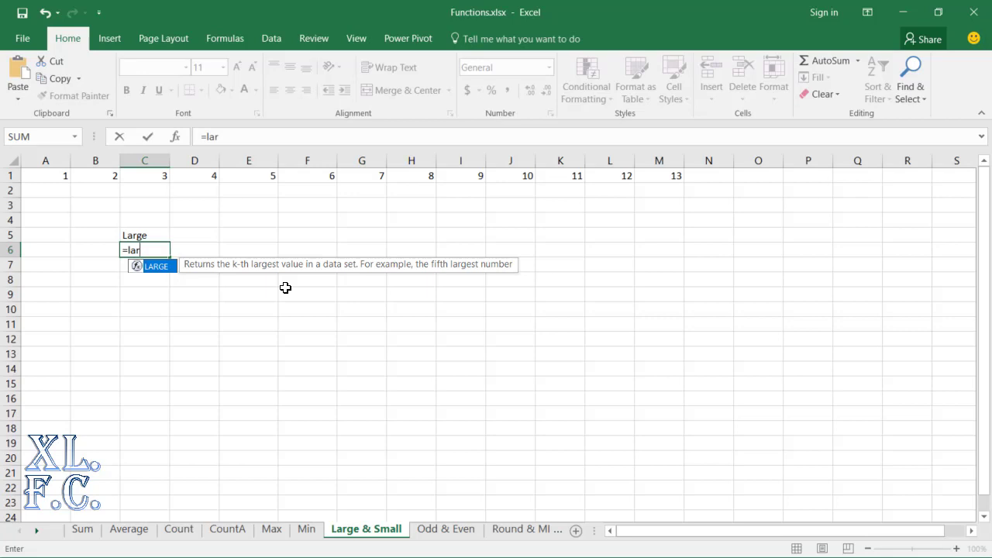
key("Tab")
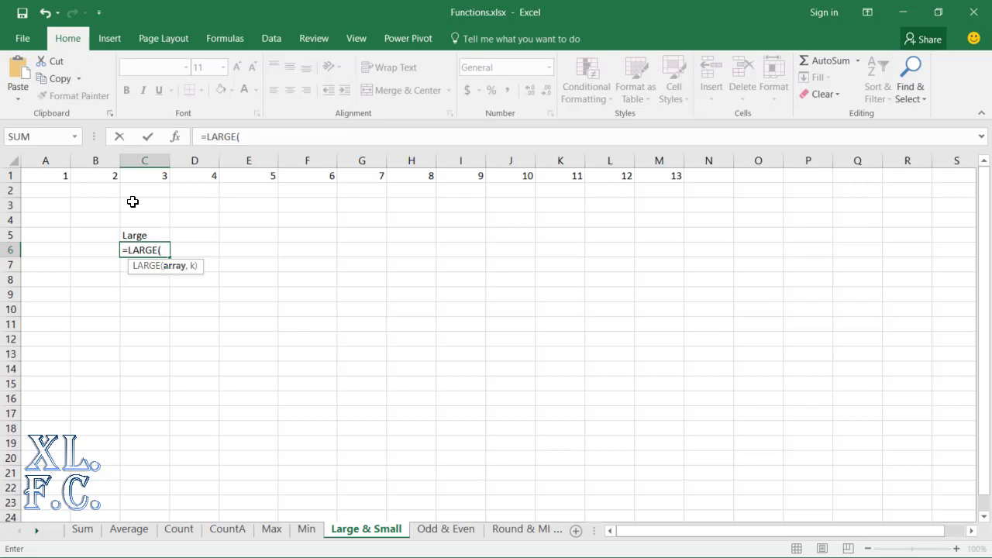
left_click_drag(47, 177, 674, 177)
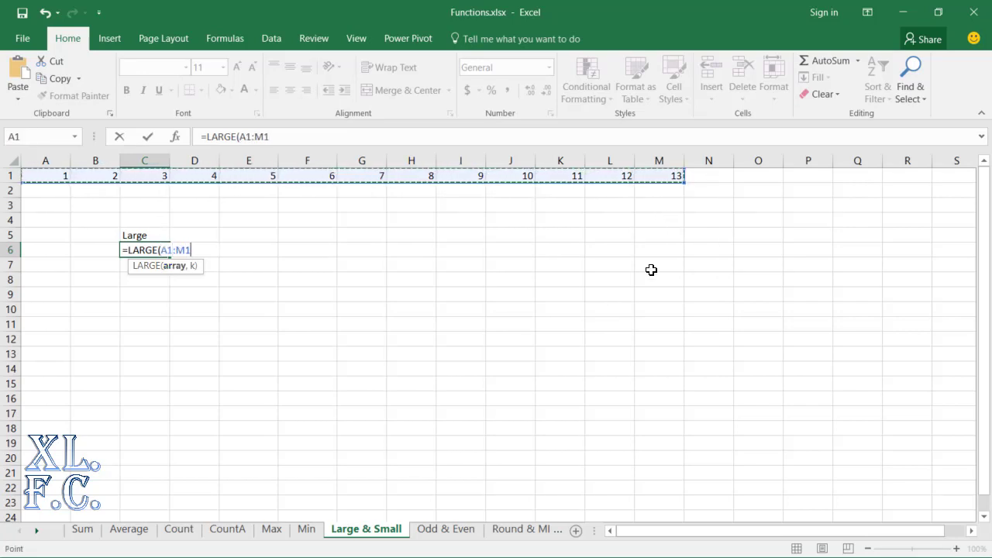
type(",")
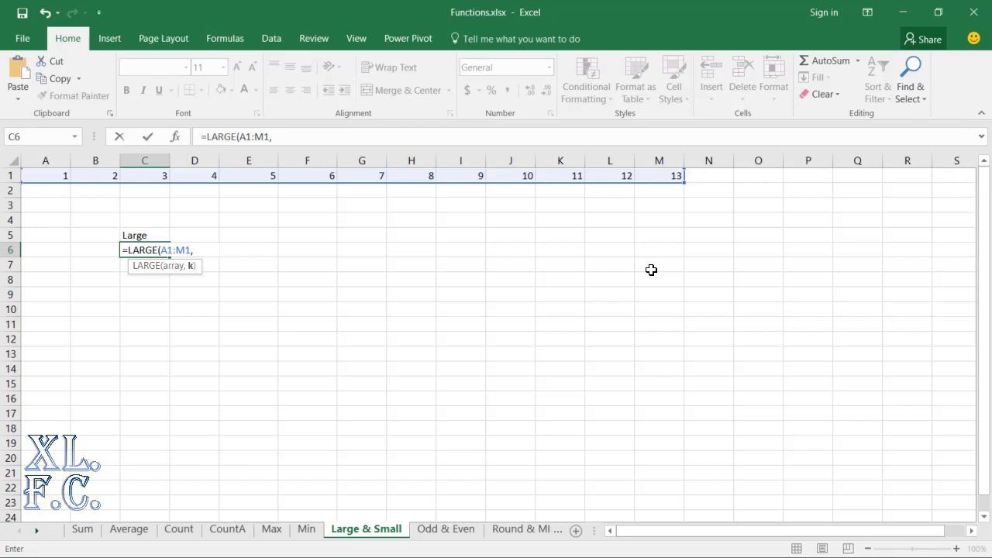
type("2")
key("BackSpace")
type("4")
key("BackSpace")
type("3")
type(")")
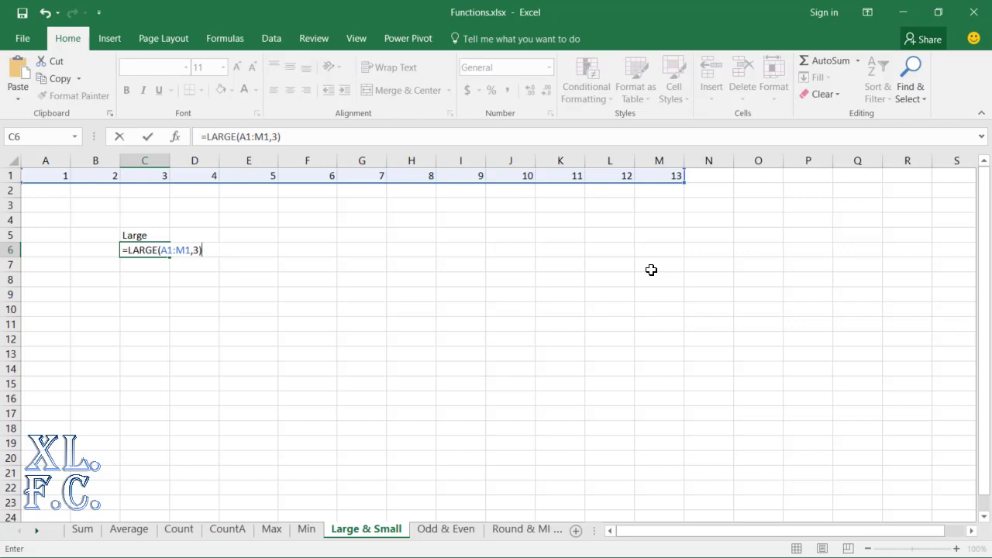
key("Return")
key("Up")
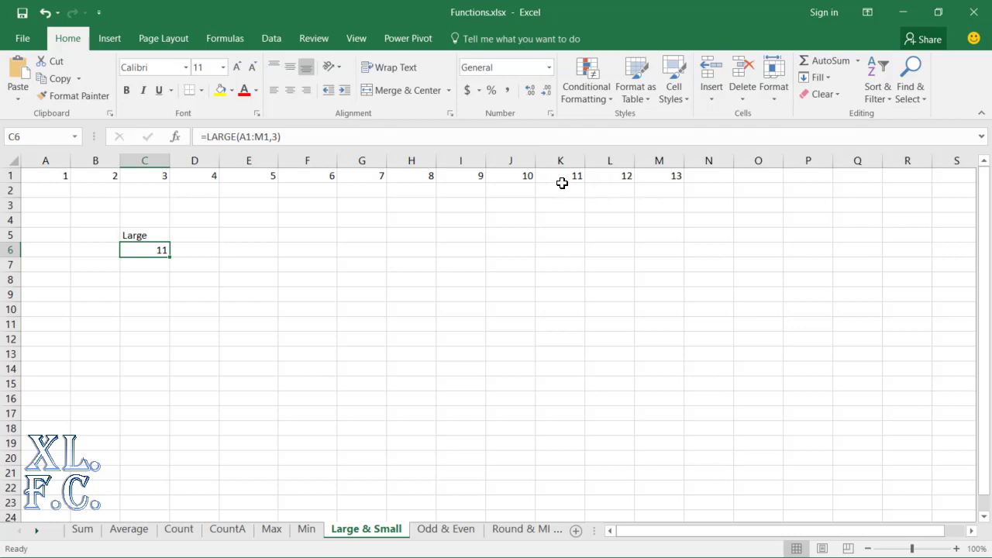
Find the fourth-largest value of the row 1 series in C8 with the formula =LARGE(A1:M1,4).
left_click(140, 280)
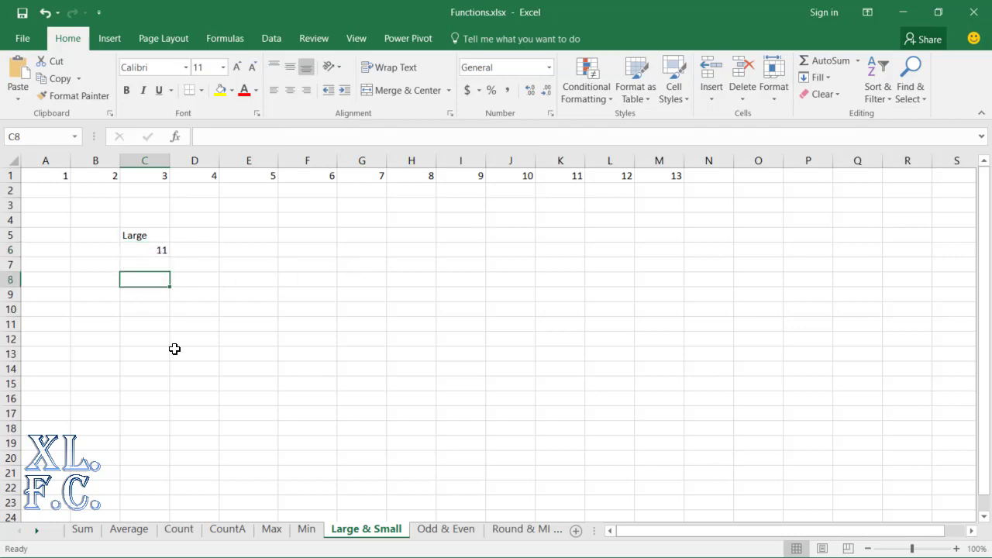
type("=")
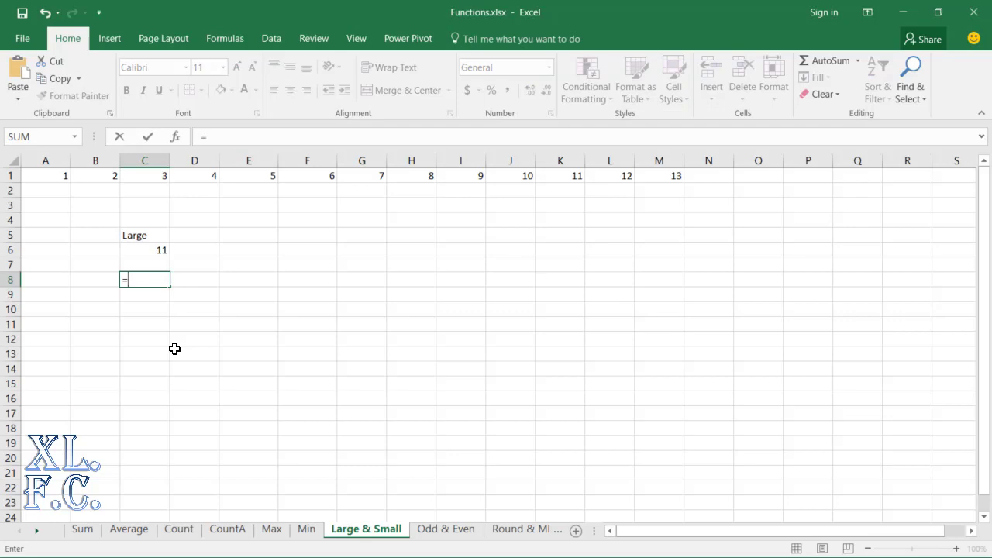
type("la")
key("Tab")
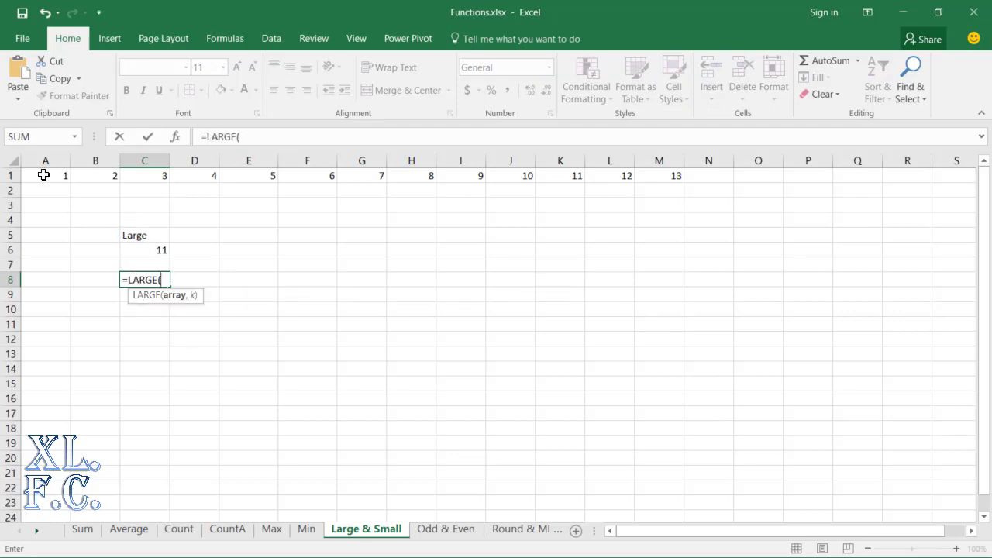
left_click_drag(37, 175, 676, 172)
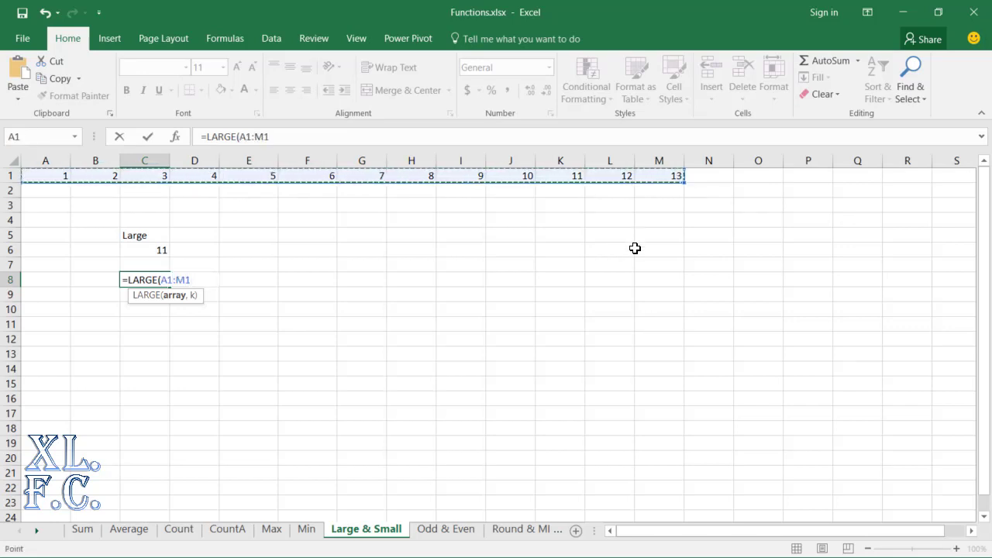
type(",")
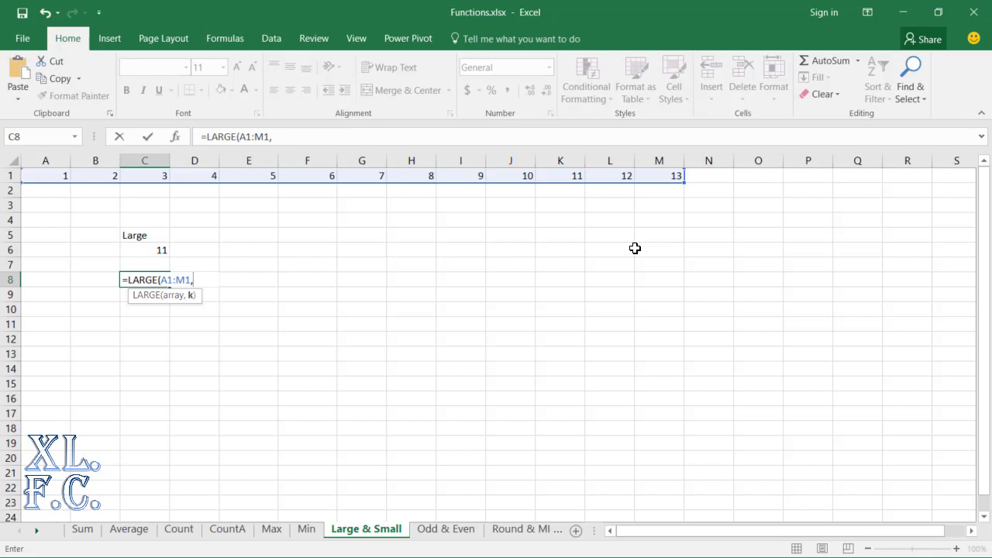
type("4)")
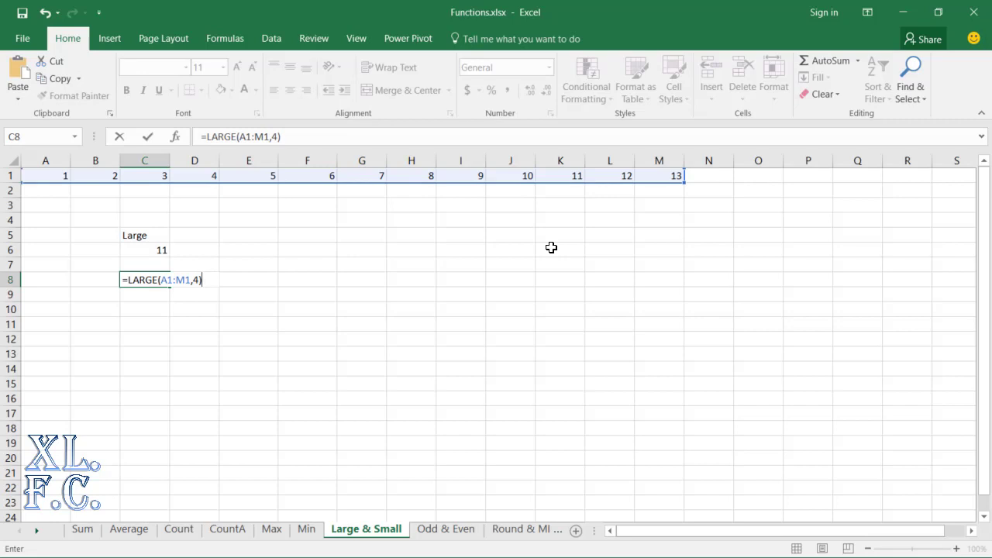
key("Return")
key("Up")
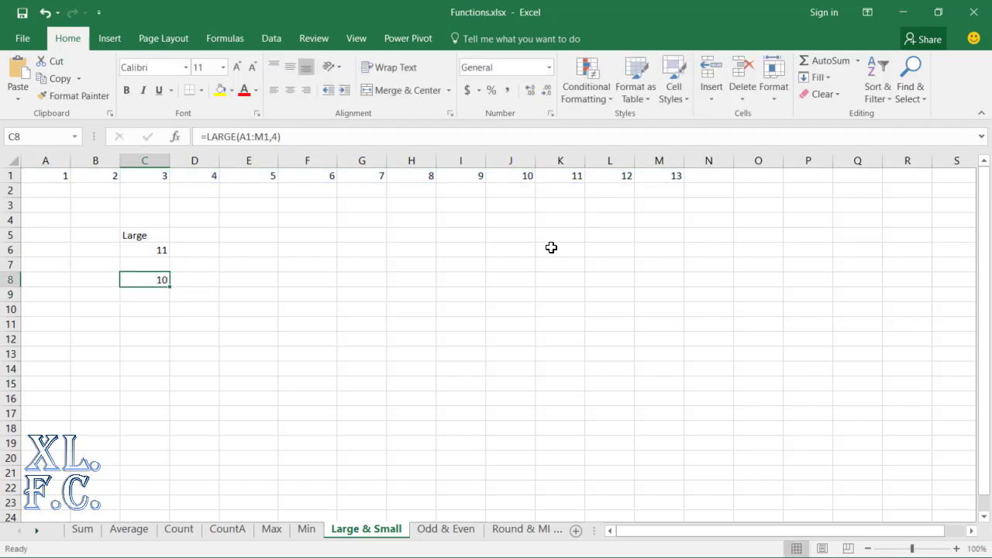
Enter the heading Small in cell E5.
left_click(248, 235)
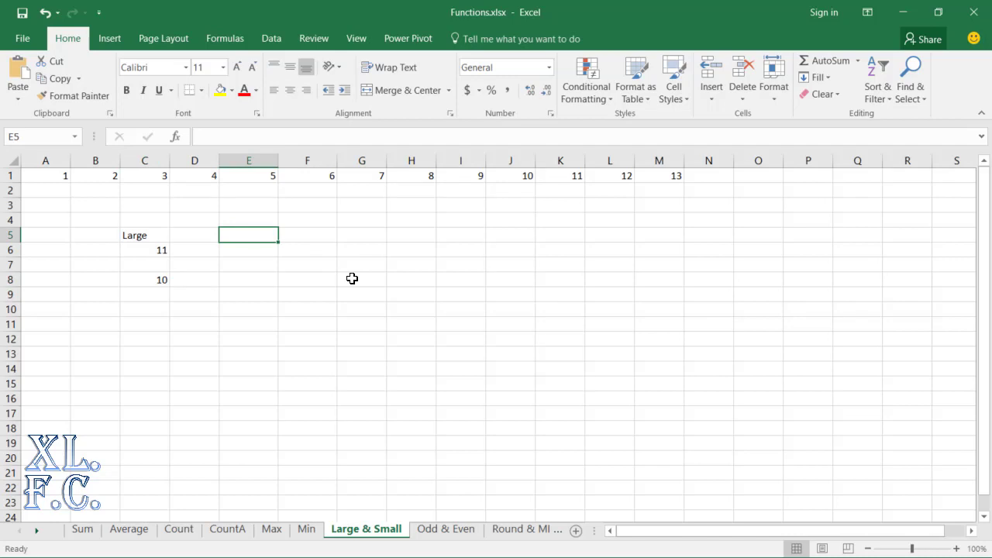
type("Small")
key("Return")
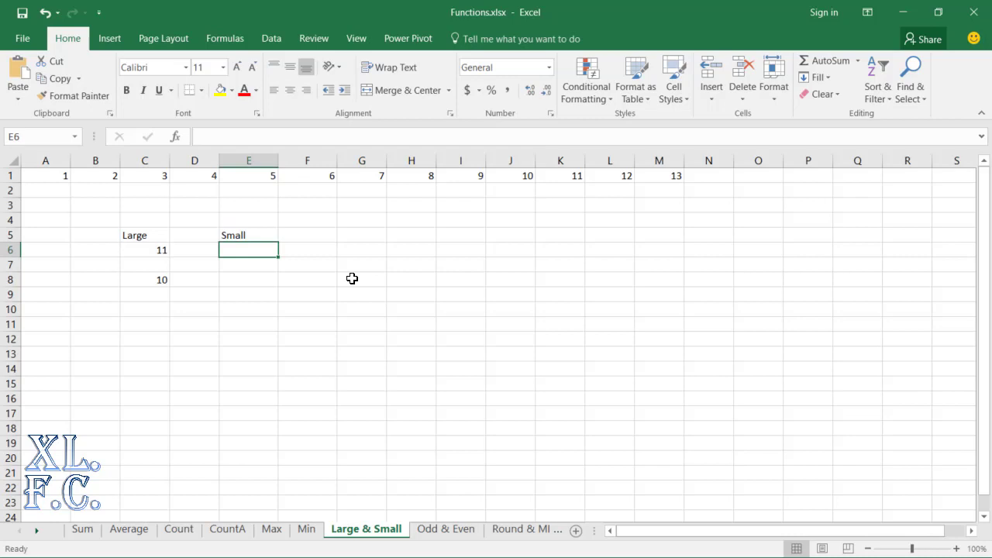
Find the third-smallest value of the row 1 series in E6 with the formula =SMALL(A1:M1,3).
type("=sm")
key("Tab")
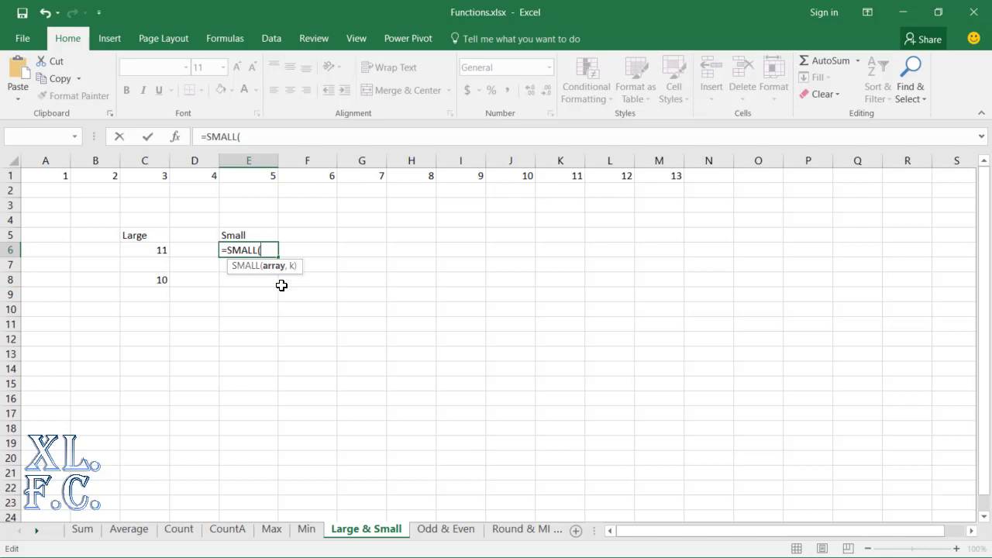
left_click_drag(40, 176, 667, 175)
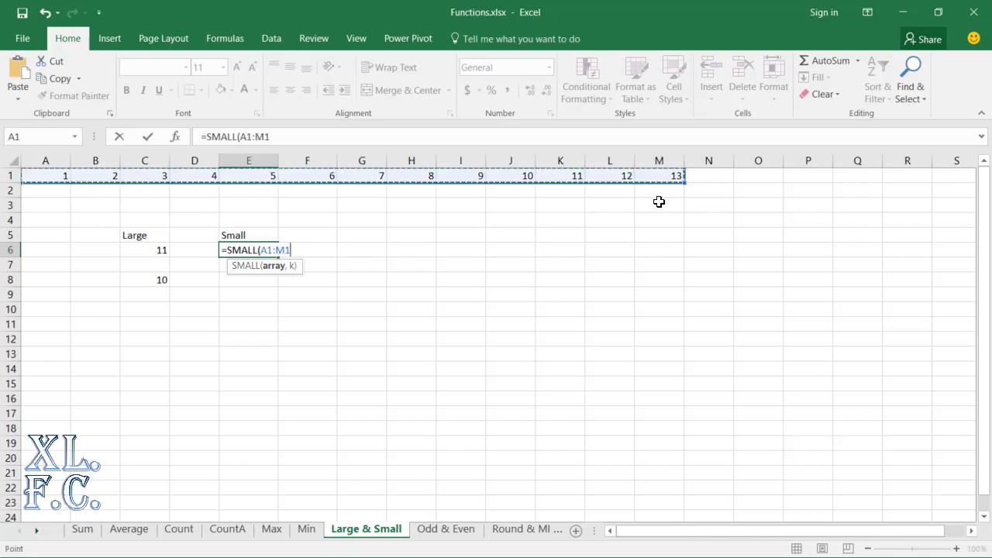
type(",")
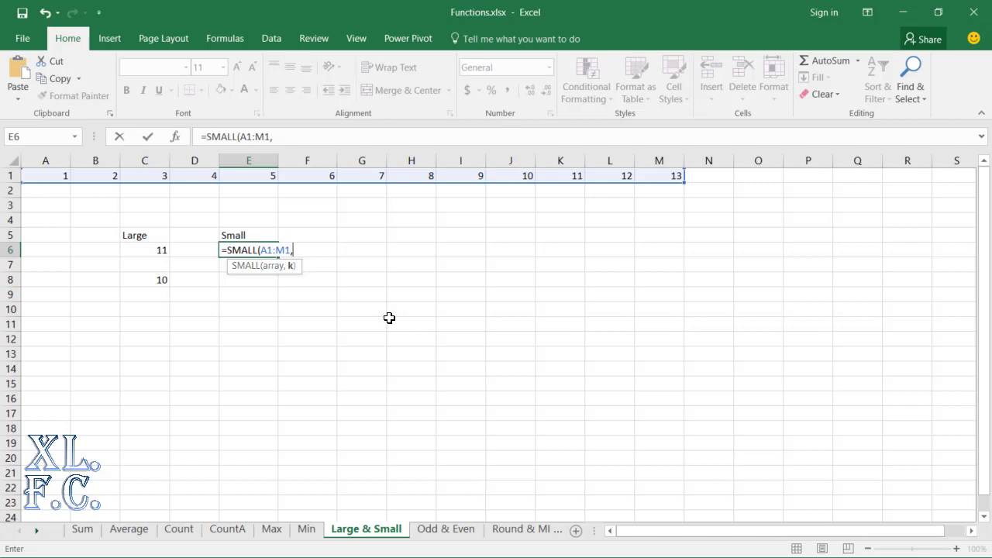
type("3)")
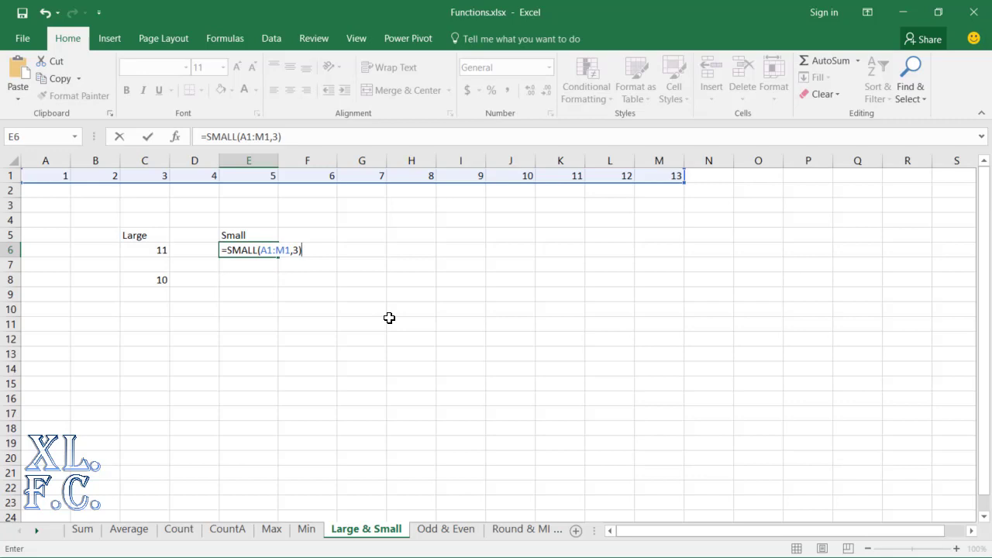
key("Return")
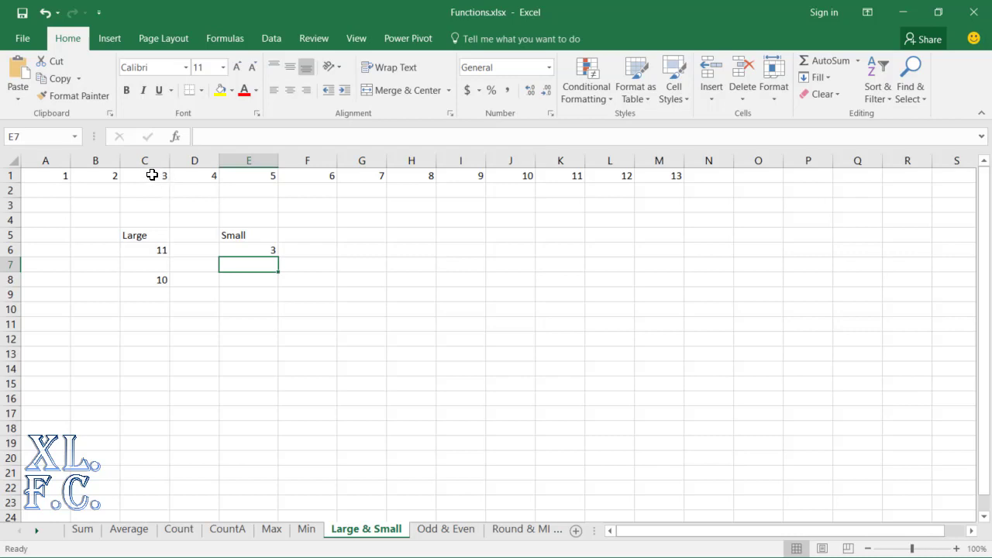
key("Down")
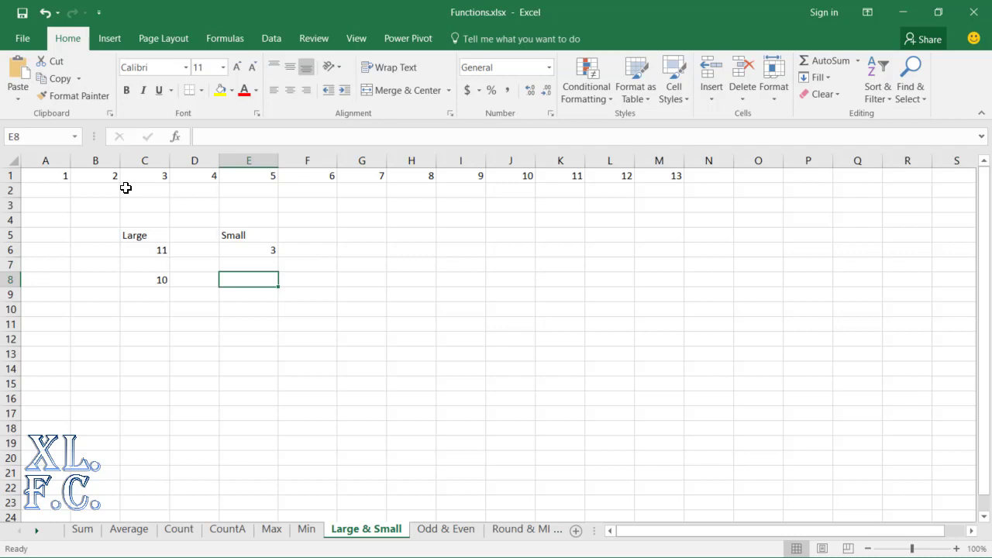
type("=")
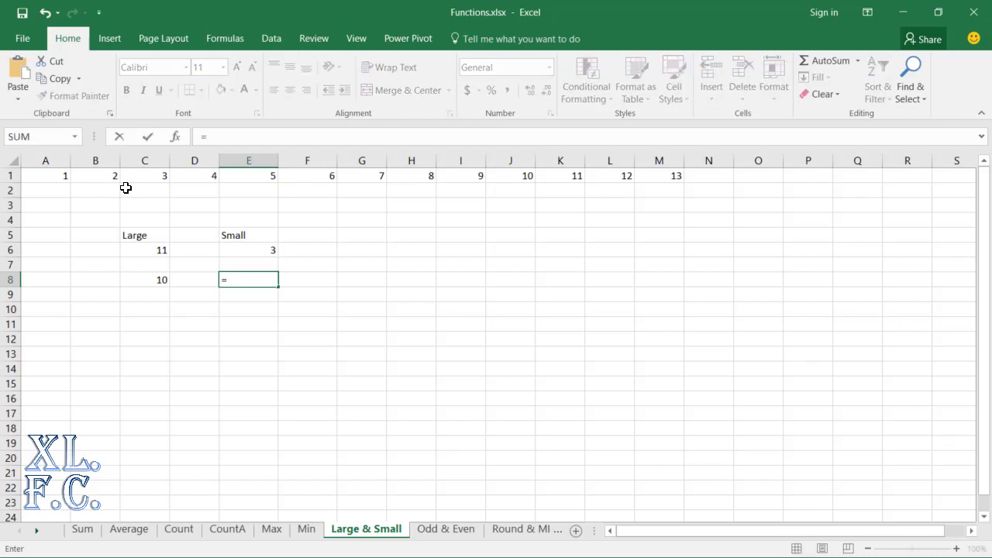
type("smal")
key("Tab")
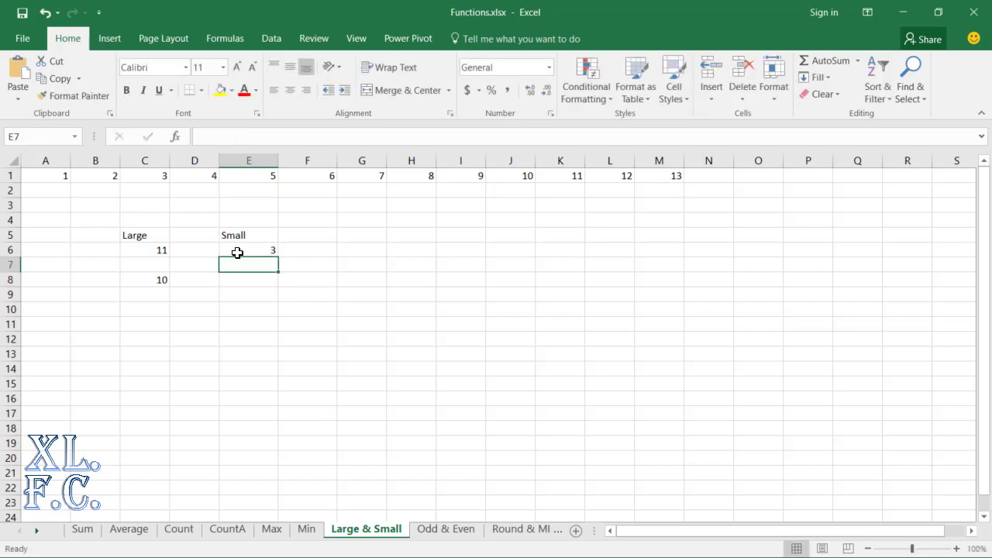
left_click(237, 249)
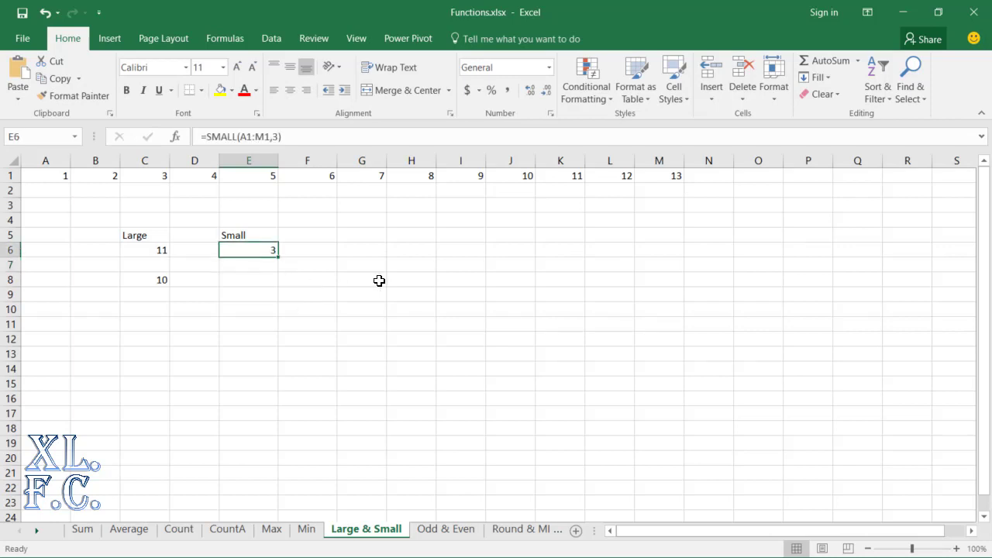
key("F2")
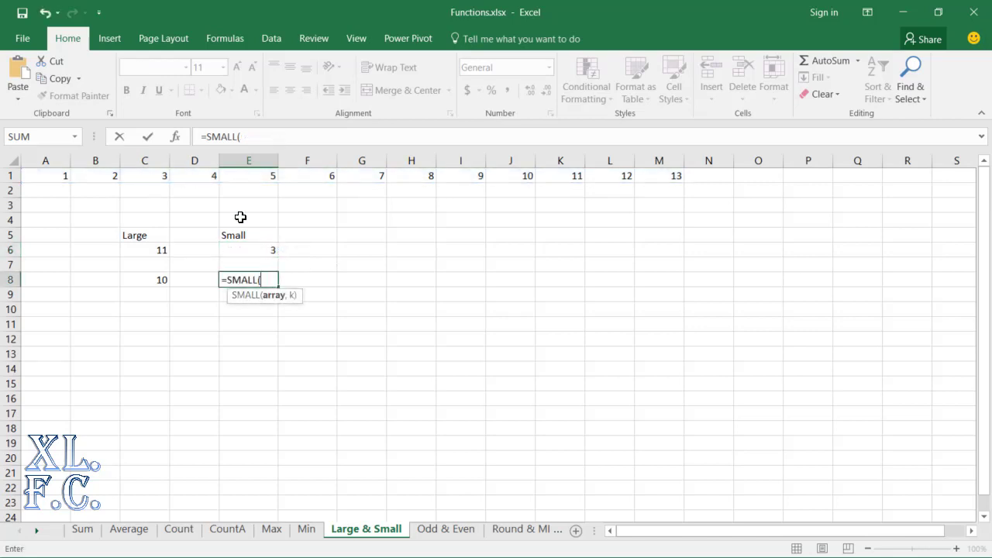
Find the third-smallest value of only D1:M1 in E8 with the formula =SMALL(D1:M1,3).
left_click_drag(194, 175, 649, 174)
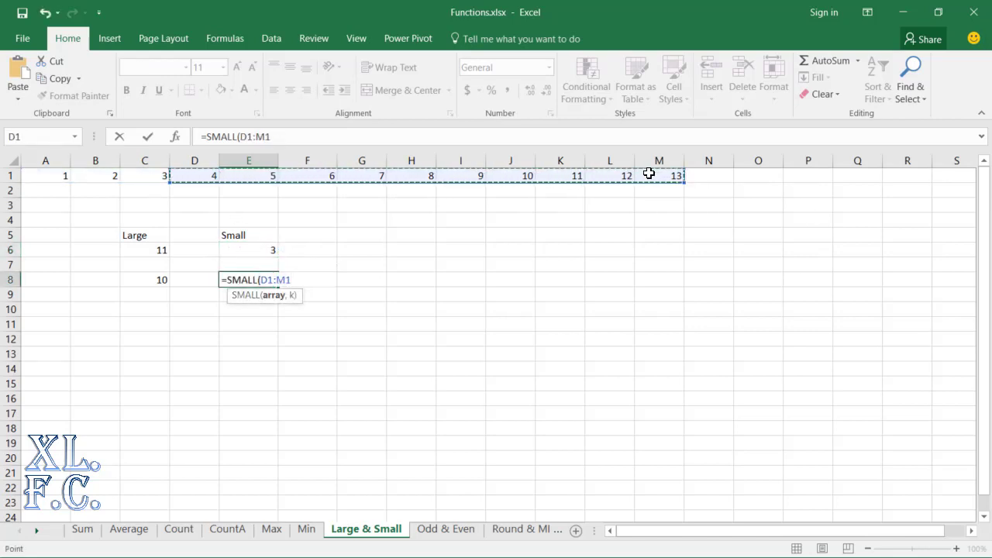
type(",")
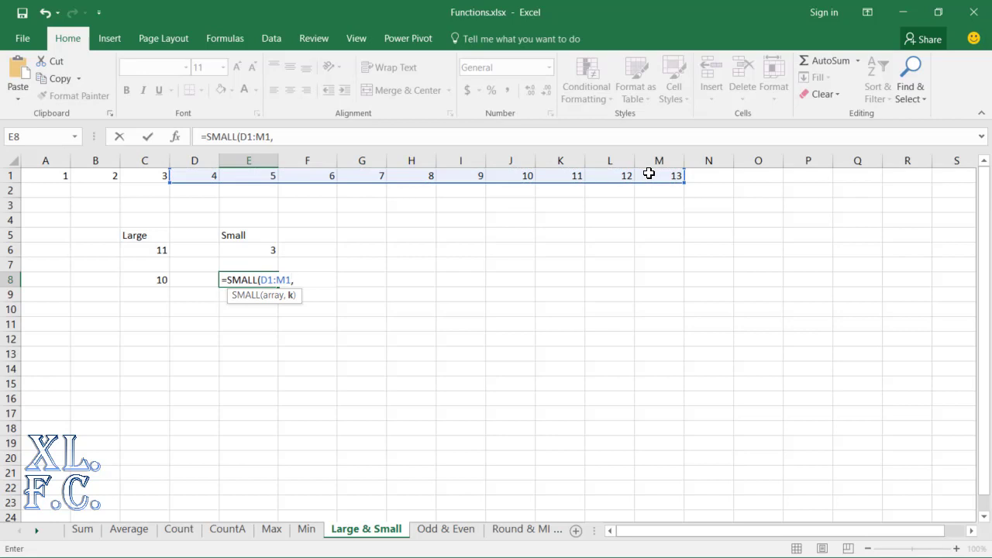
type("3)")
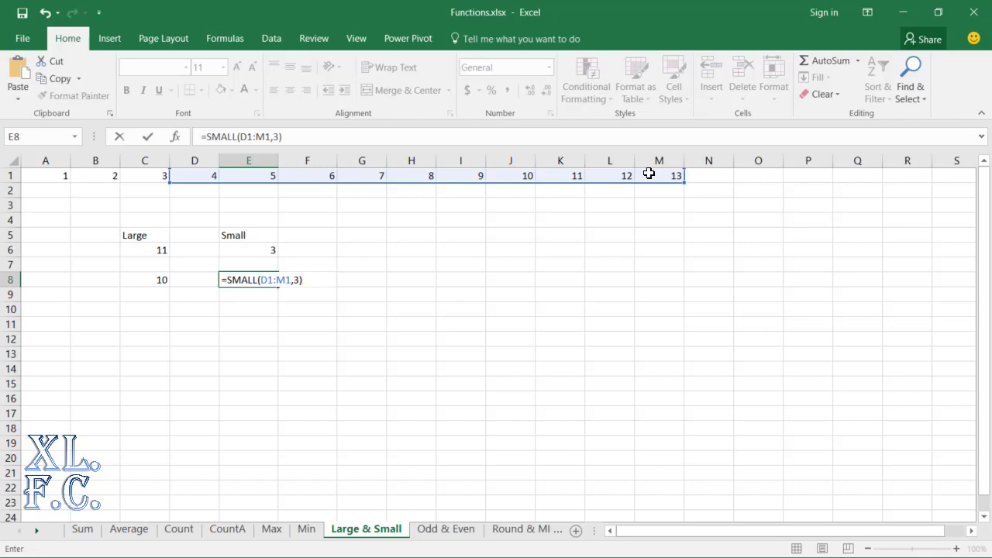
key("Return")
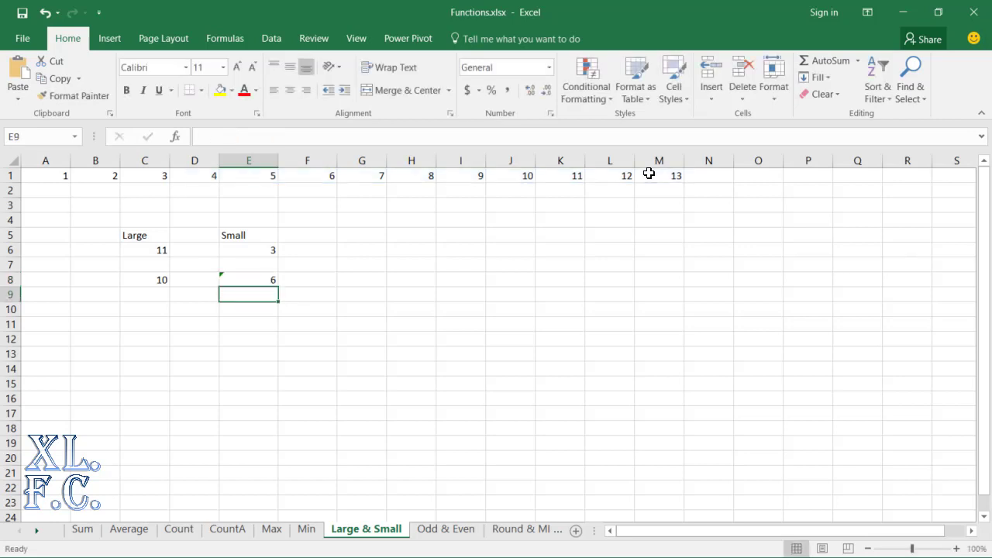
Compare the SMALL formulas in E6 and E8, examining the cell range and k argument each one uses.
left_click(252, 249)
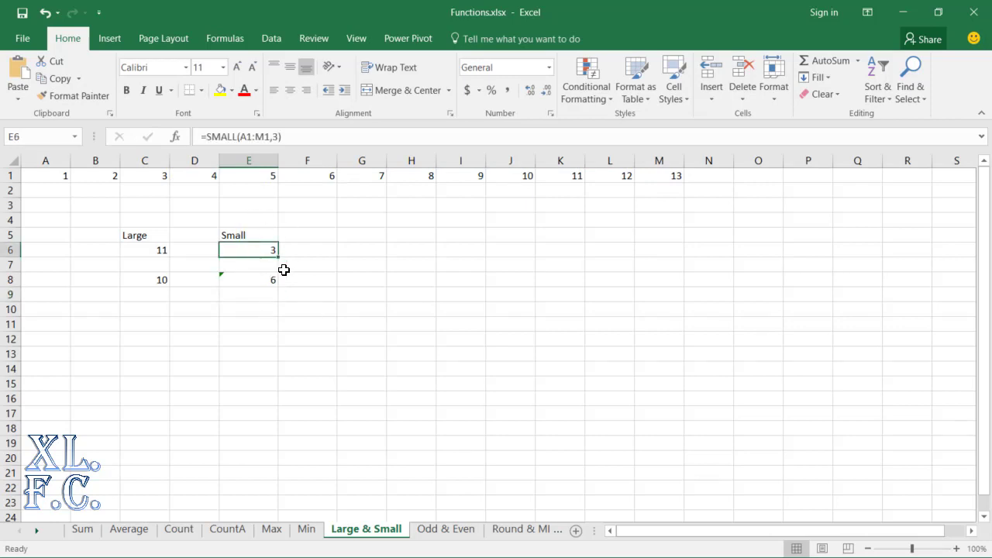
left_click(361, 295)
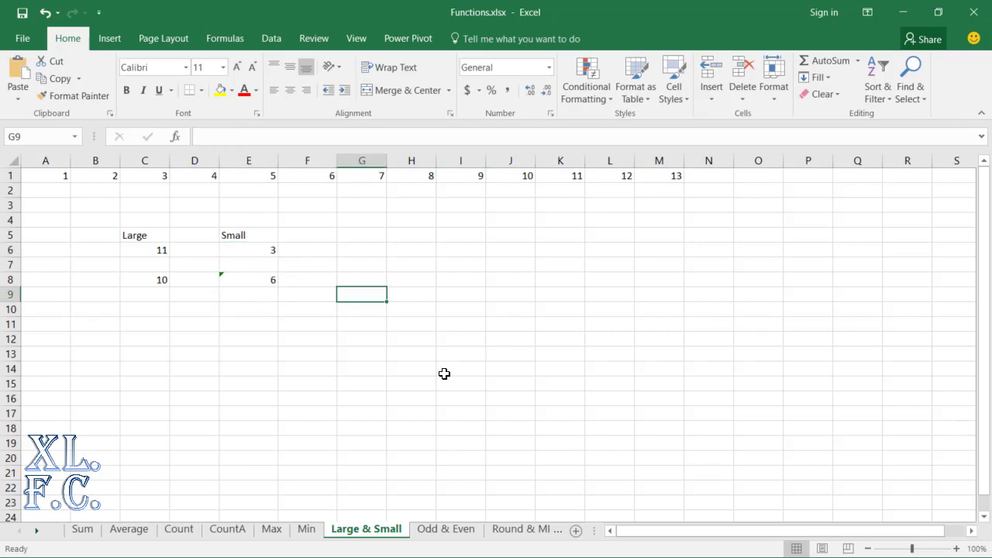
left_click(252, 281)
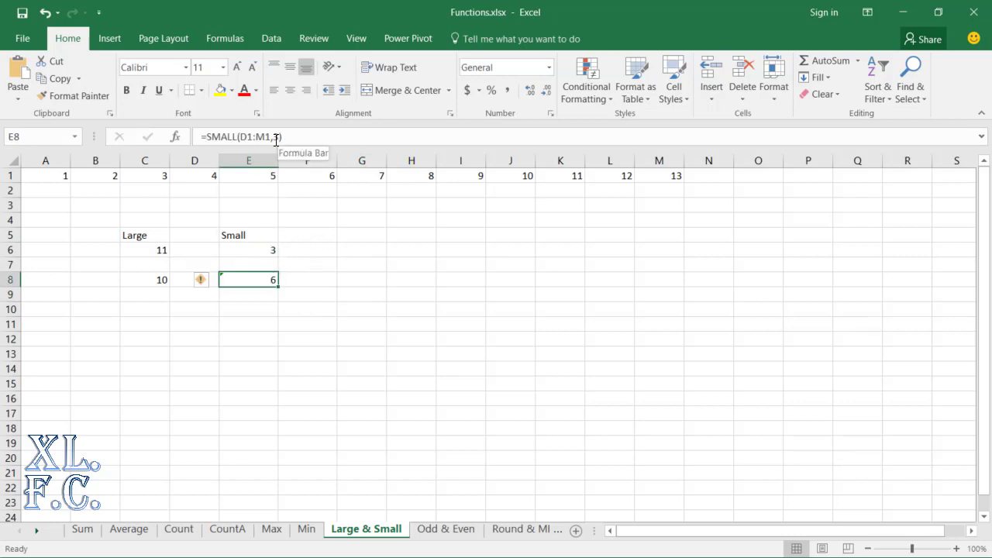
left_click(260, 250)
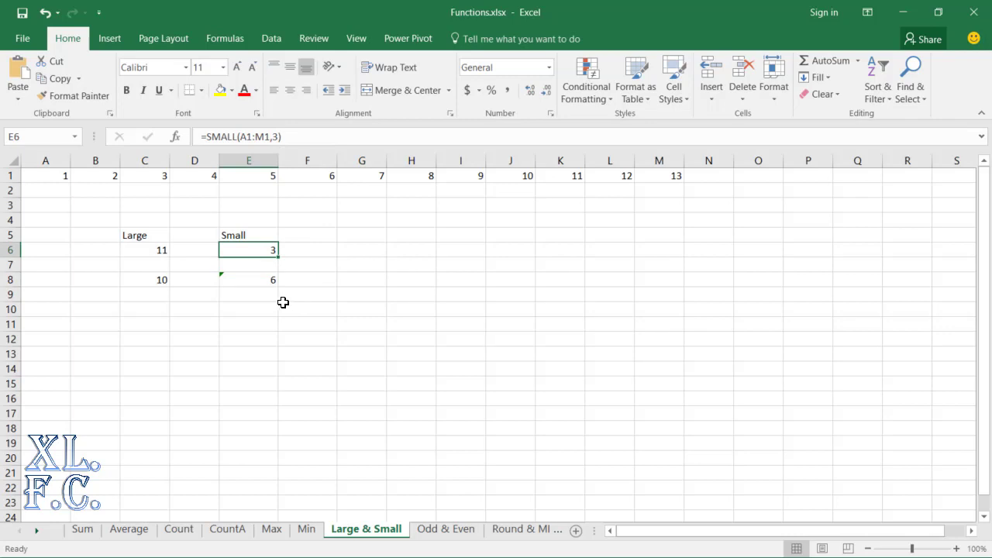
left_click(243, 278)
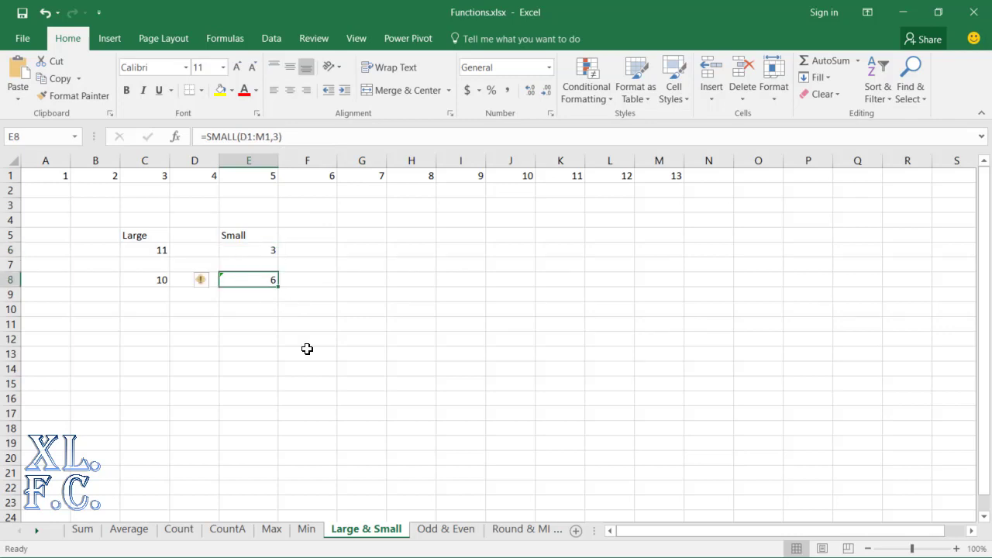
left_click(261, 250)
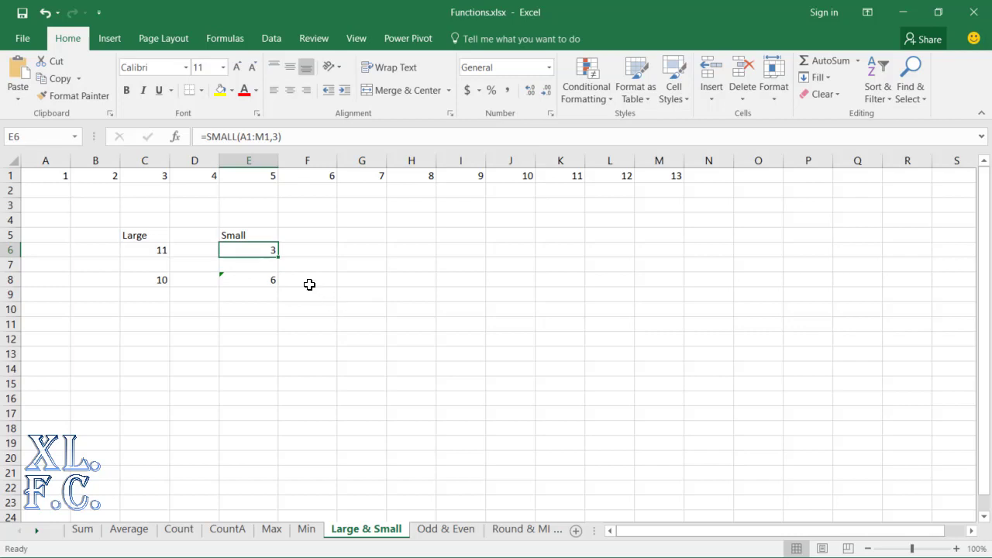
key("F2")
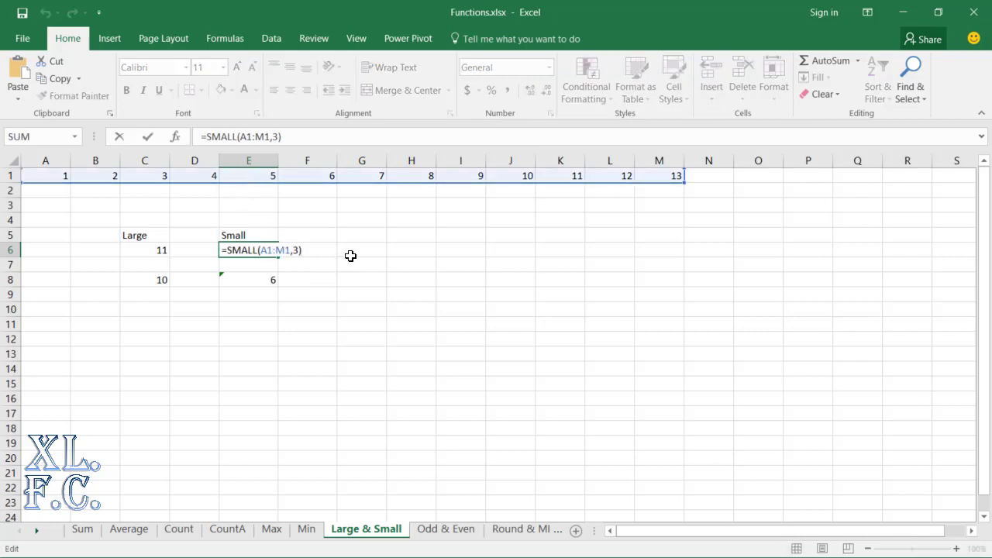
key("ctrl+Return")
key("Down")
key("Down")
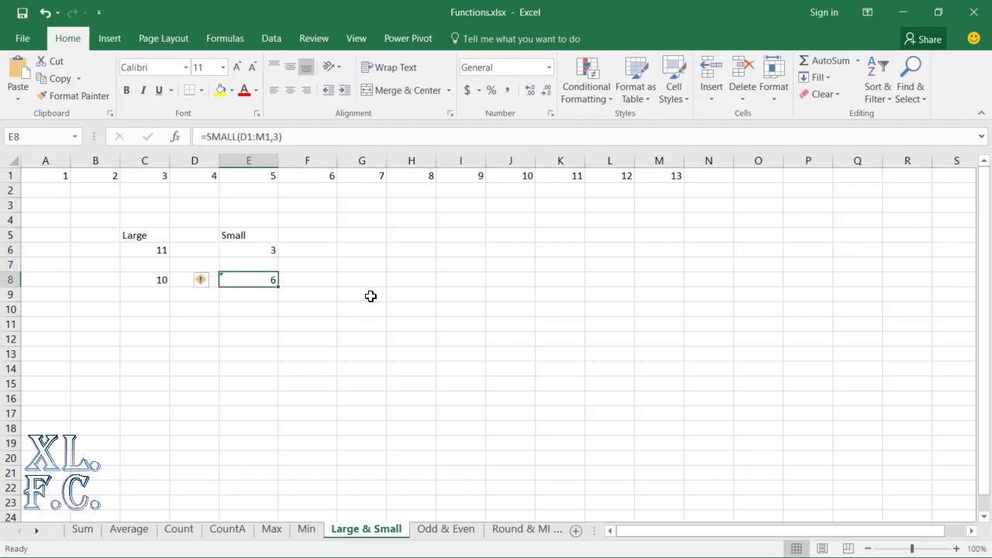
key("F2")
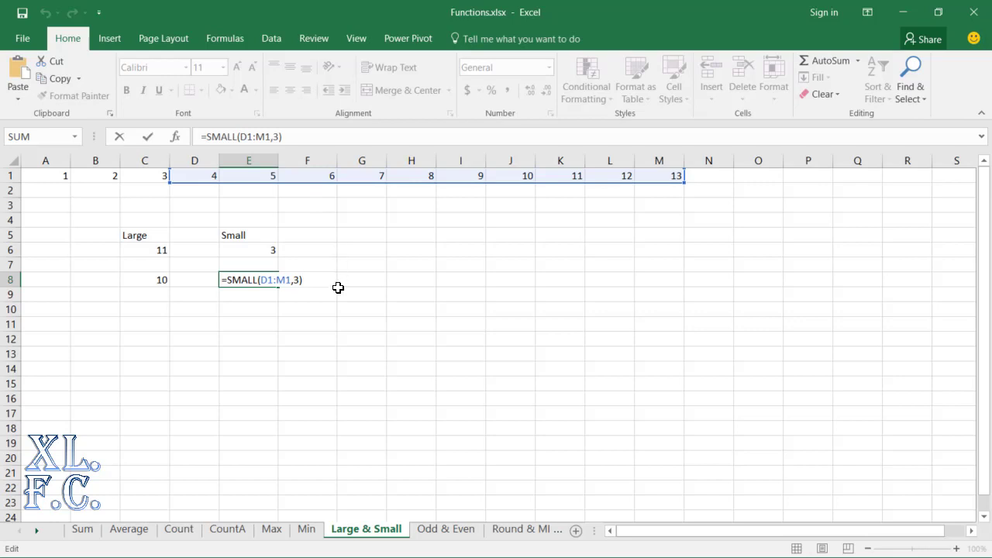
key("Return")
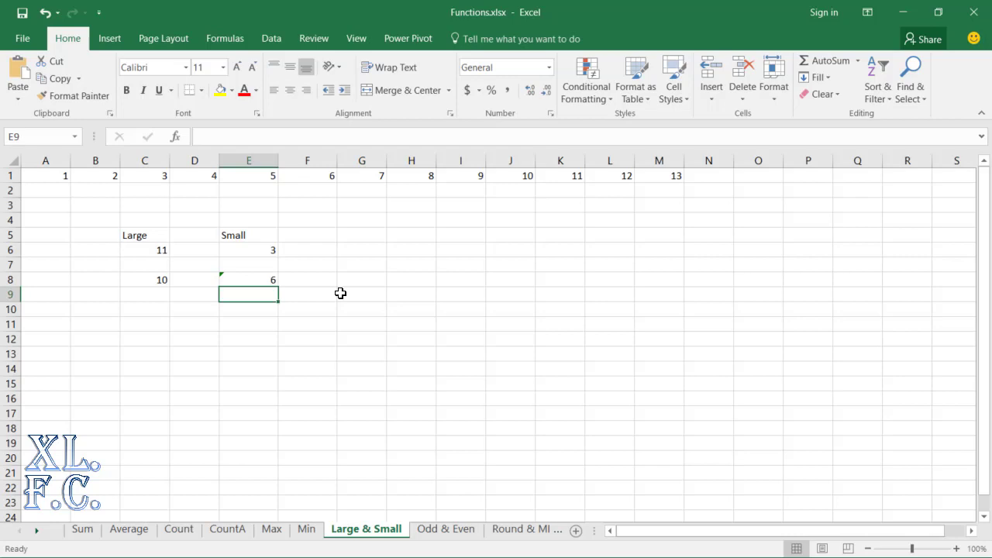
Shorten the range of the LARGE formula in C8 to A1:J1, making it =LARGE(A1:J1,4).
left_click(144, 279)
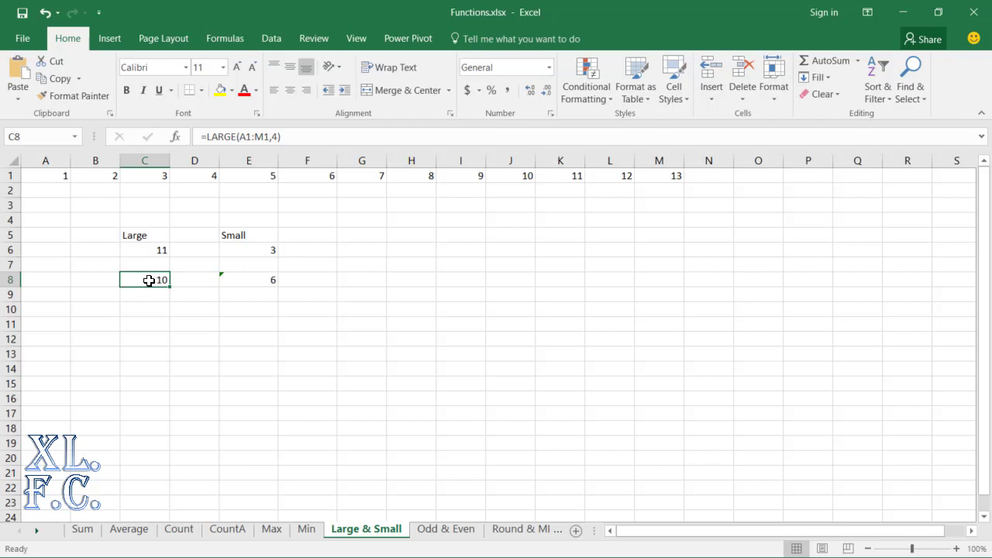
key("F2")
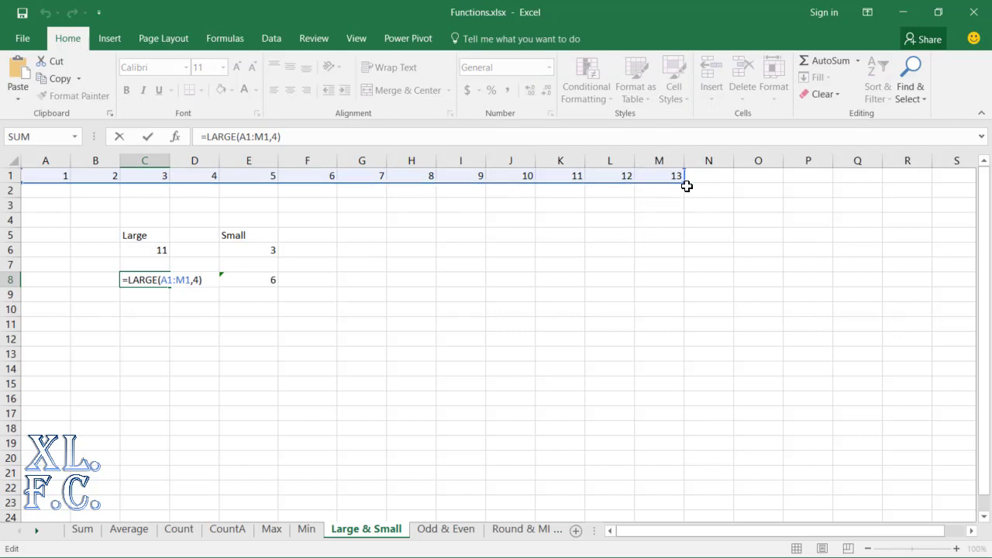
left_click_drag(682, 180, 526, 179)
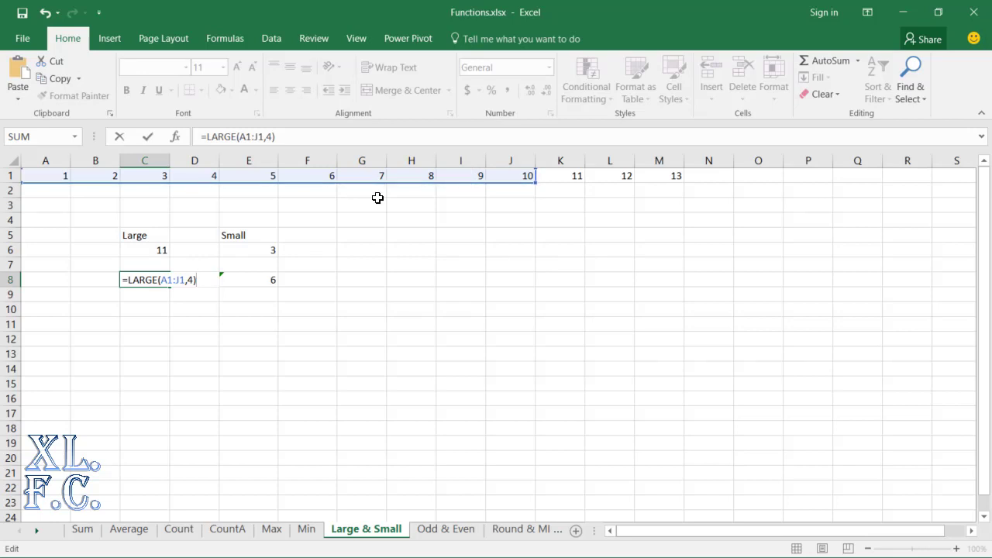
key("Return")
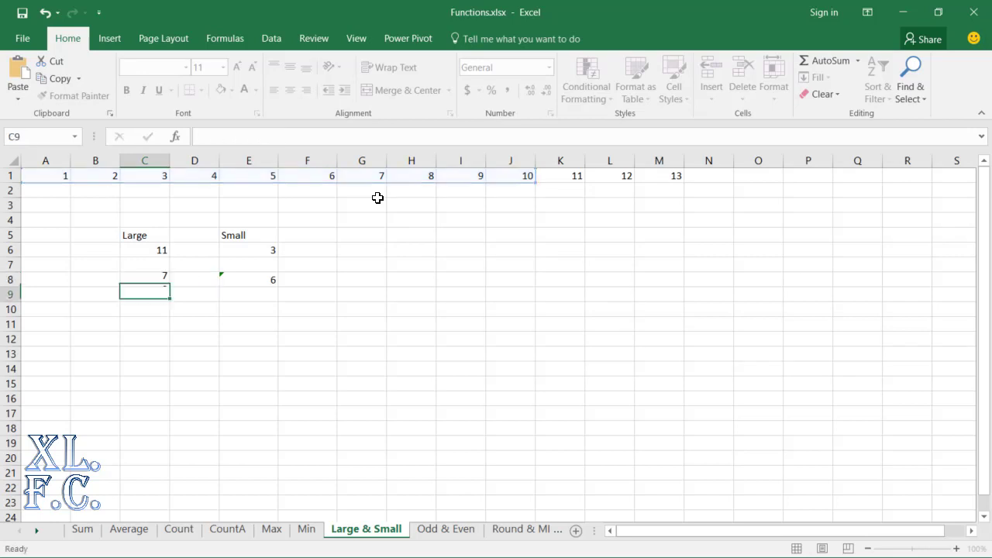